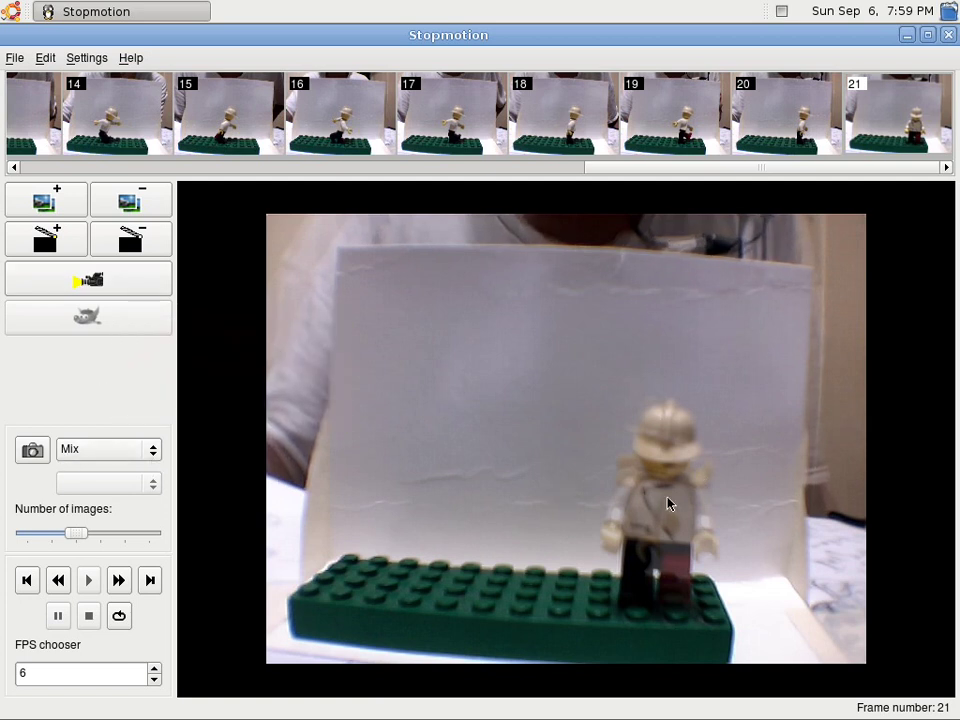
Switch the camera view to Diff mode to compare the live view with the last frame.
{"action": "left_click", "coordinate": [154, 451]}
{"action": "left_click", "coordinate": [158, 450]}
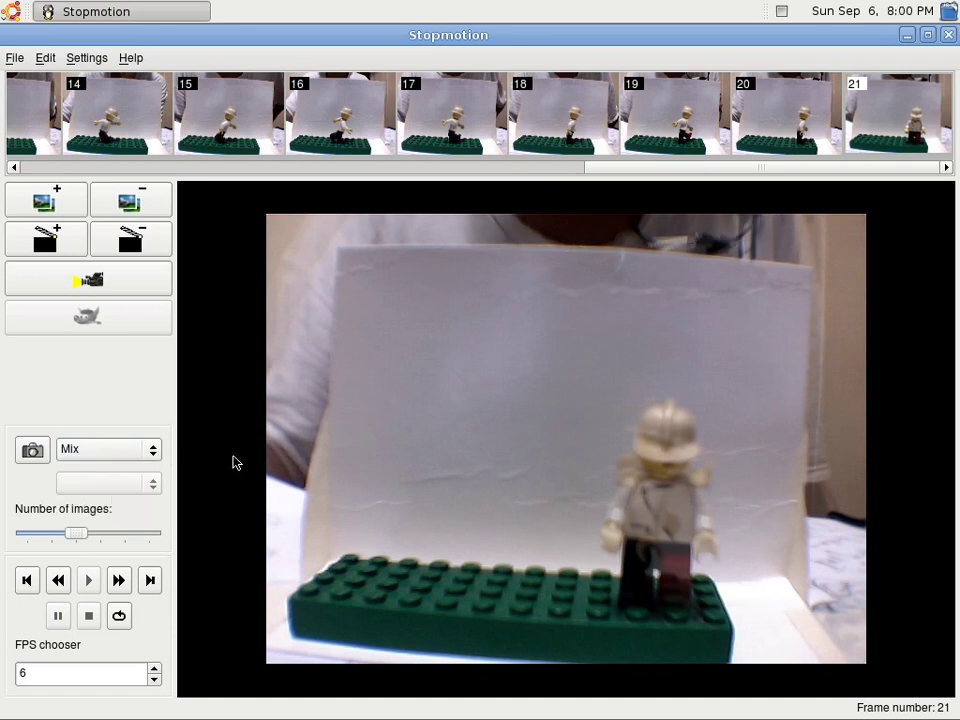
{"action": "left_click", "coordinate": [155, 452]}
{"action": "left_click", "coordinate": [145, 472]}
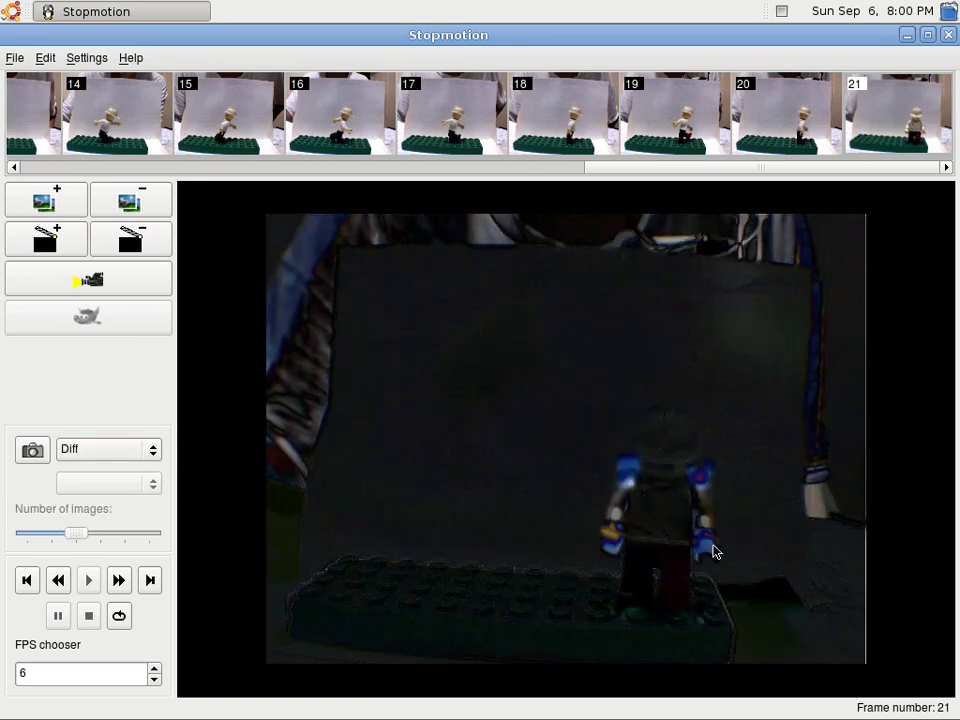
Preview Playback mode, return to Mix view, and capture frame 22 of the minifigure.
{"action": "left_click", "coordinate": [156, 450]}
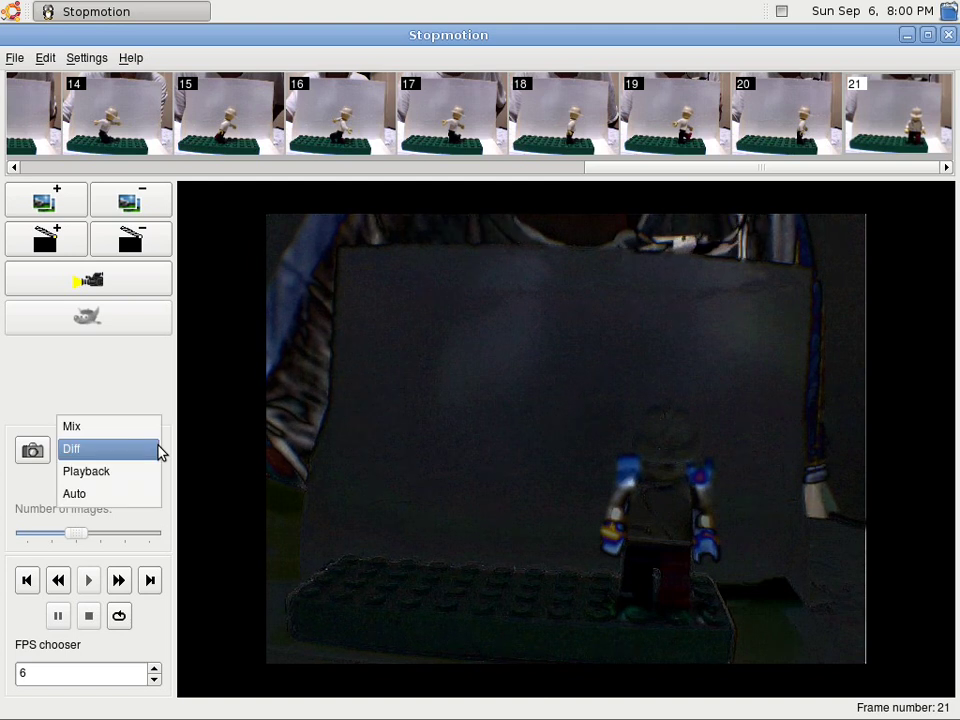
{"action": "left_click", "coordinate": [158, 450]}
{"action": "left_click", "coordinate": [141, 474]}
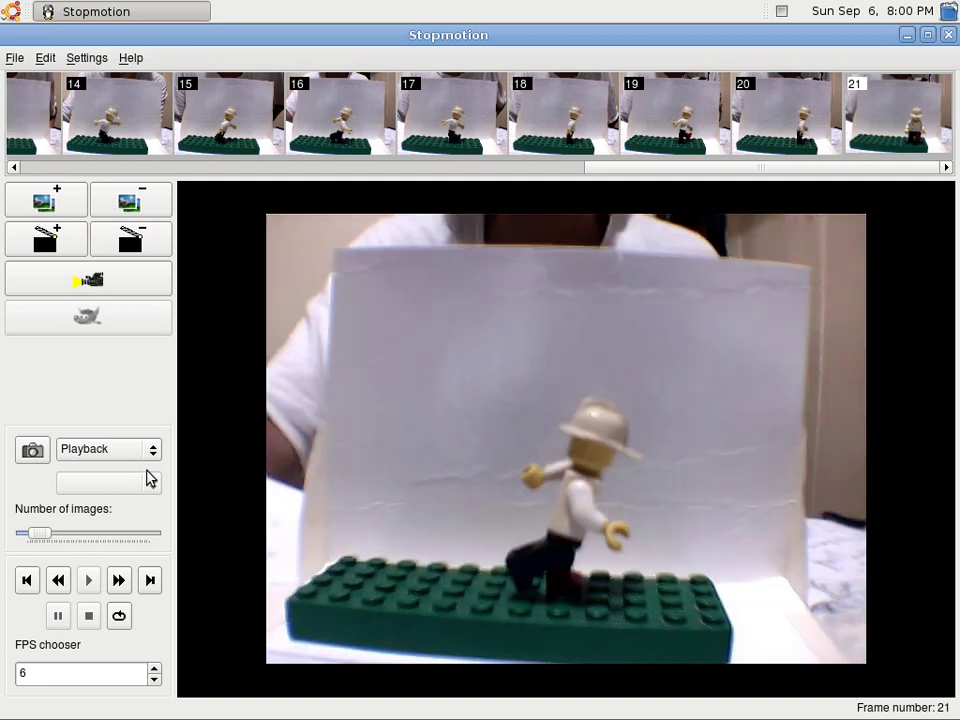
{"action": "left_click", "coordinate": [156, 454]}
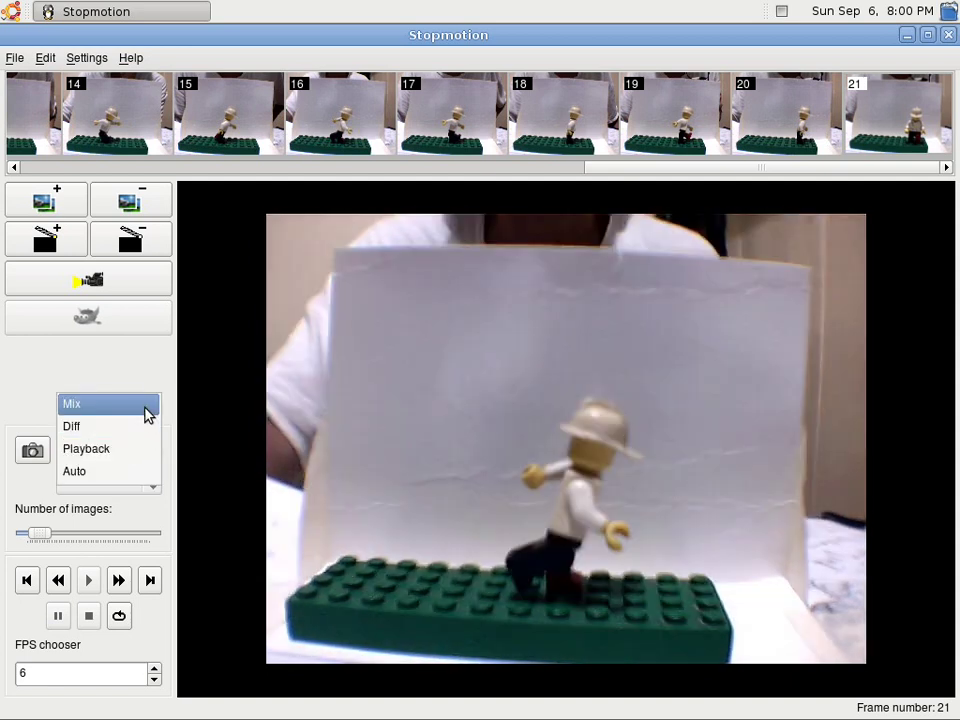
{"action": "left_click", "coordinate": [146, 408]}
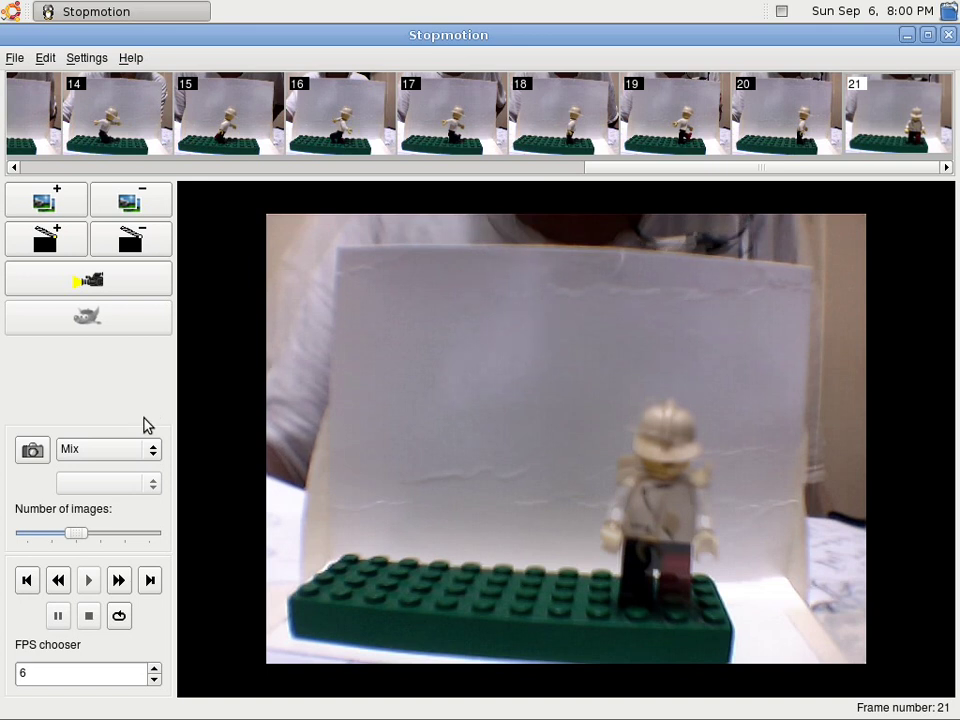
{"action": "left_click", "coordinate": [33, 452]}
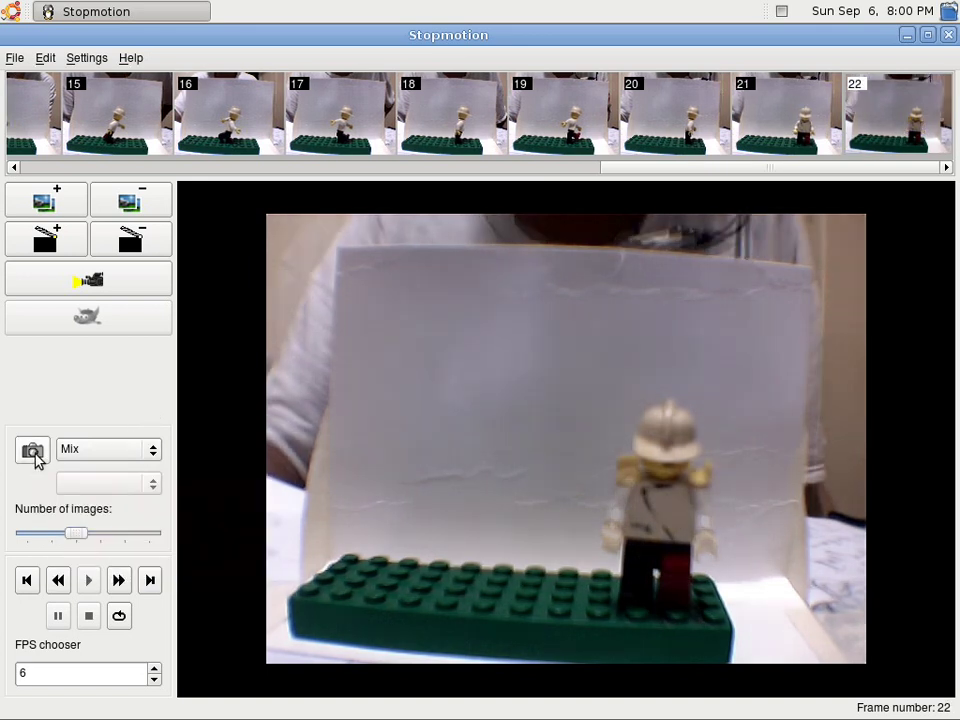
Save the 22-frame minifigure animation project with File > Save.
{"action": "left_click", "coordinate": [15, 58]}
{"action": "left_click", "coordinate": [65, 160]}
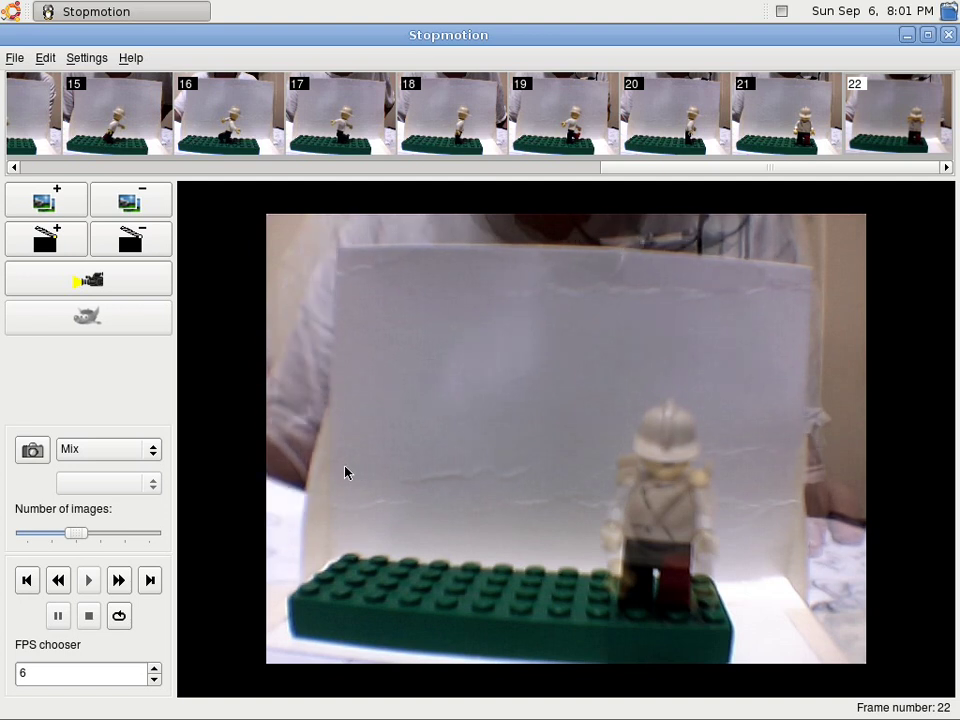
Play back the captured frames, return to Mix view, and capture frame 23.
{"action": "left_click", "coordinate": [147, 453]}
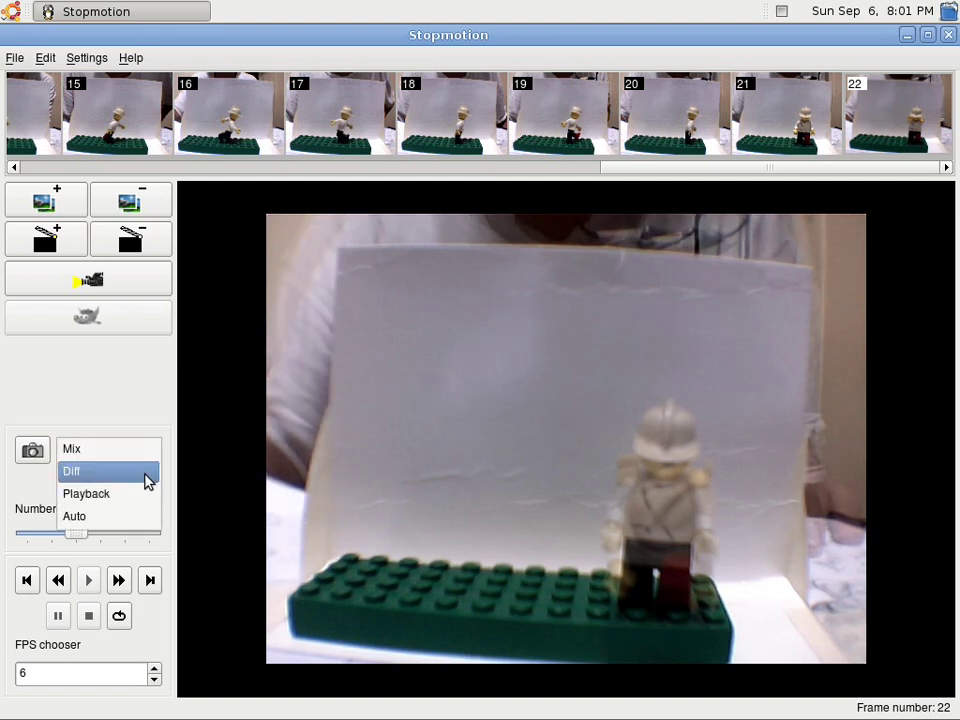
{"action": "left_click", "coordinate": [146, 493]}
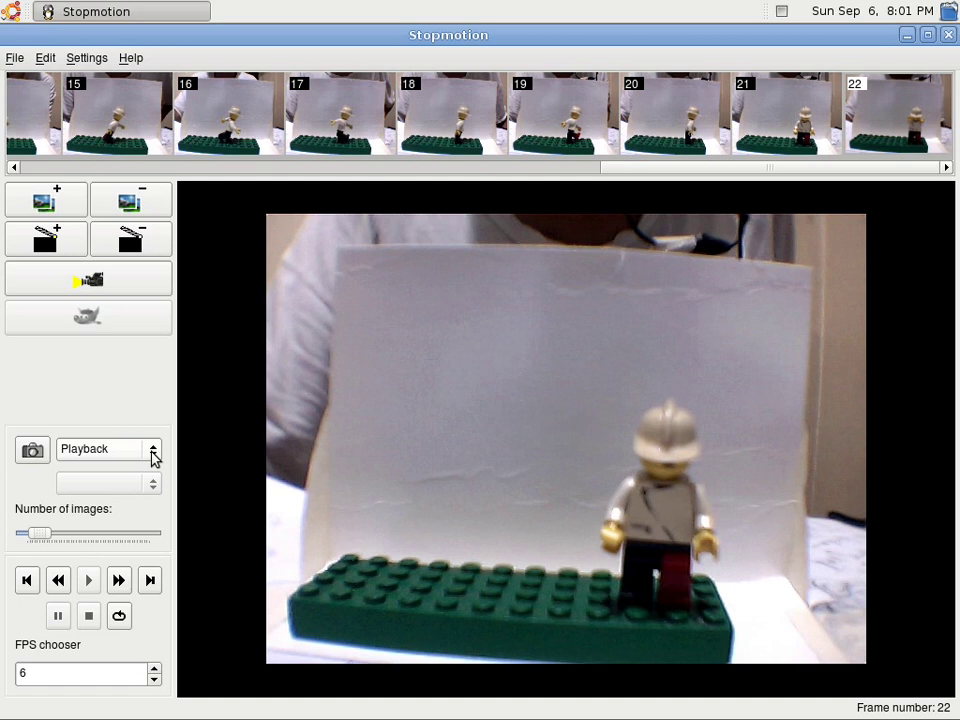
{"action": "left_click", "coordinate": [153, 457]}
{"action": "left_click", "coordinate": [133, 403]}
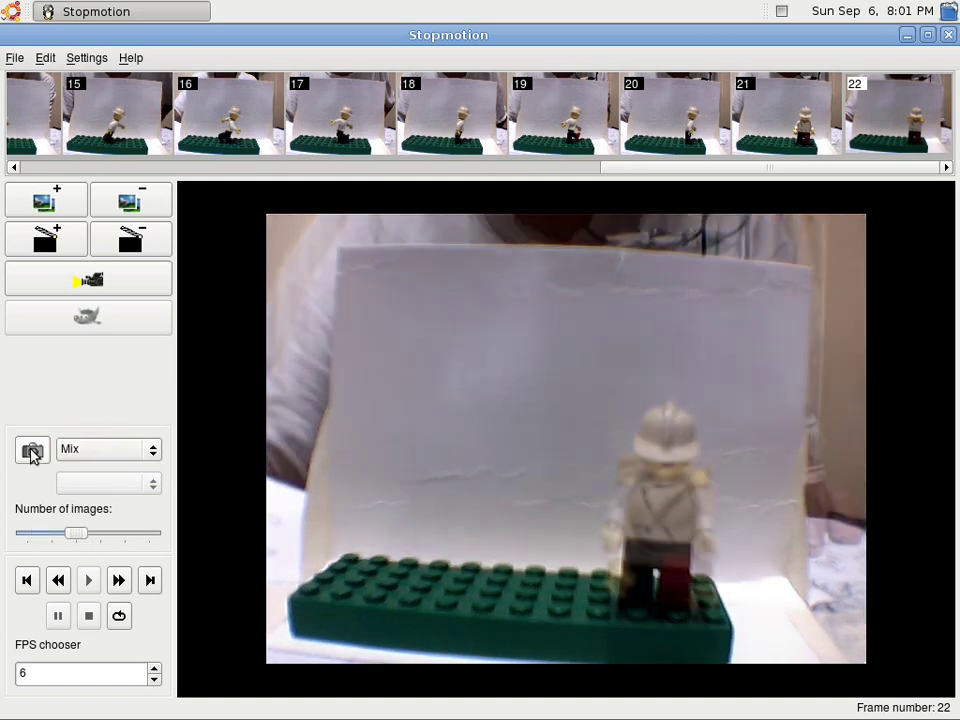
{"action": "left_click", "coordinate": [32, 452]}
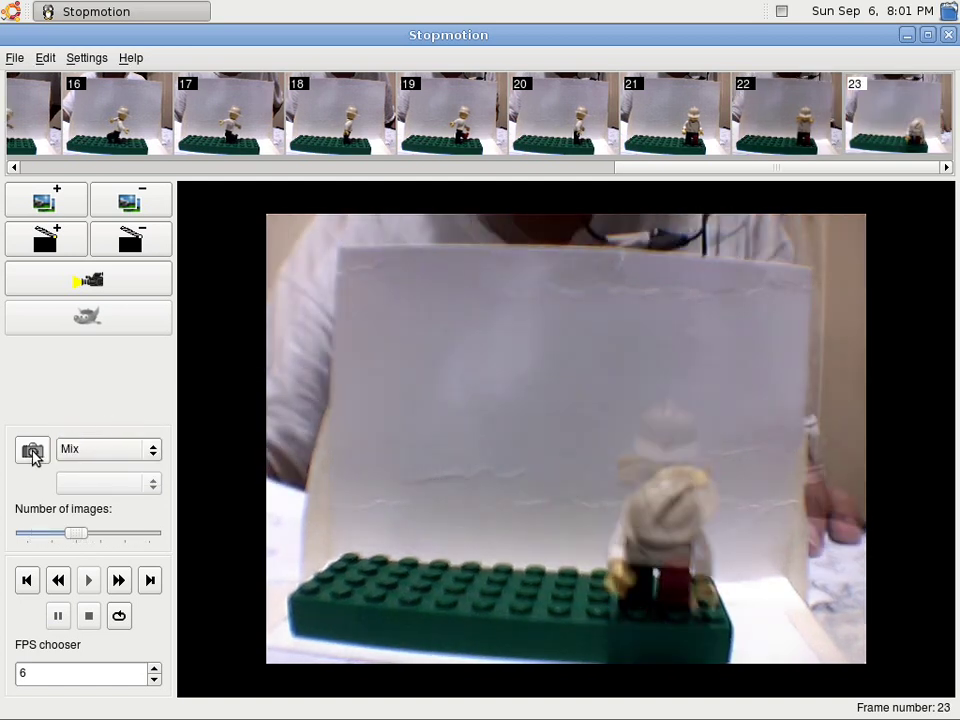
Check the view mode list, keeping the blended Mix view selected.
{"action": "left_click", "coordinate": [153, 453]}
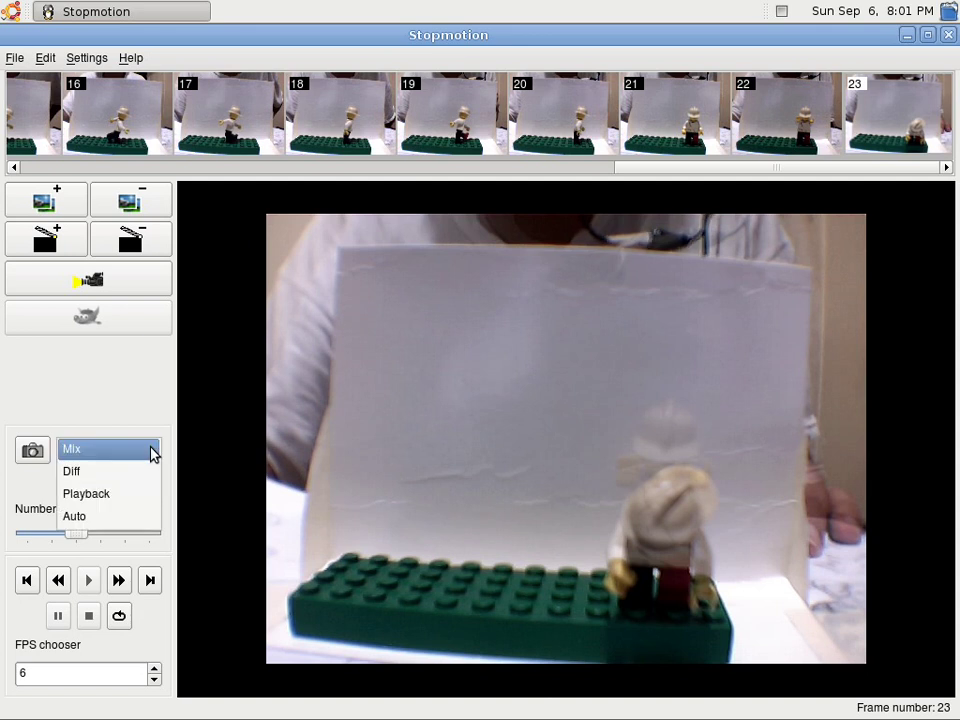
{"action": "left_click", "coordinate": [153, 453]}
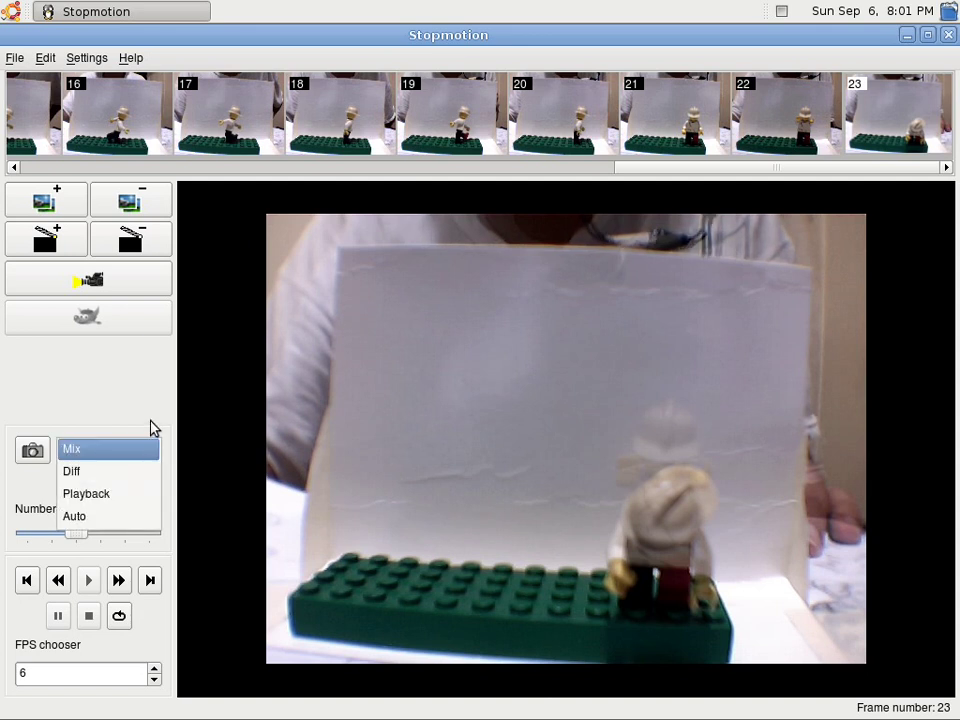
{"action": "left_click", "coordinate": [153, 426]}
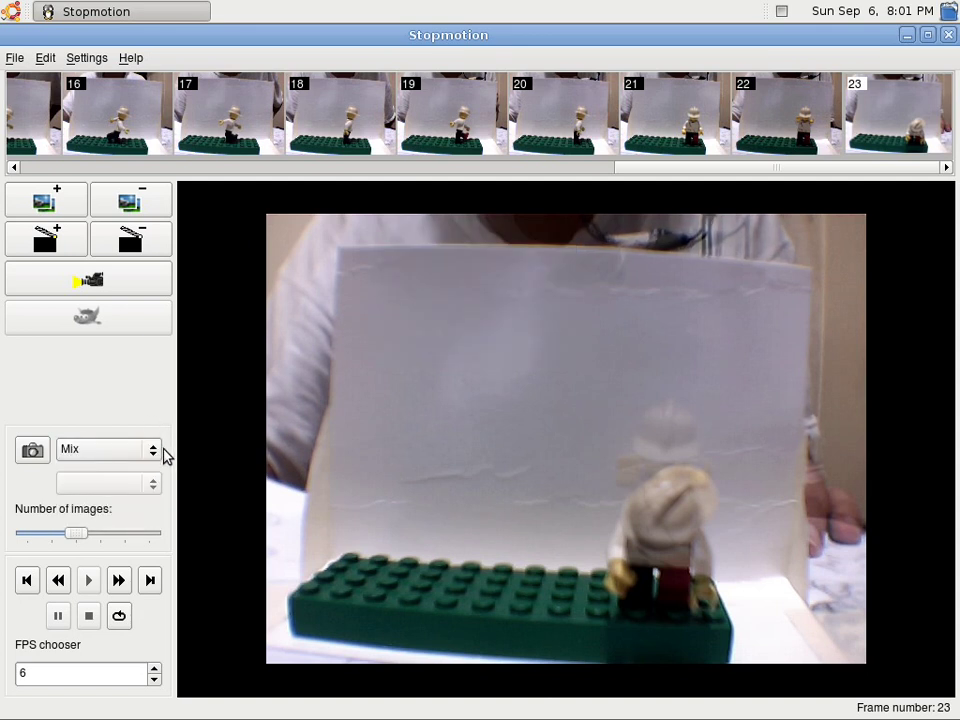
{"action": "left_click", "coordinate": [154, 453]}
{"action": "left_click", "coordinate": [153, 453]}
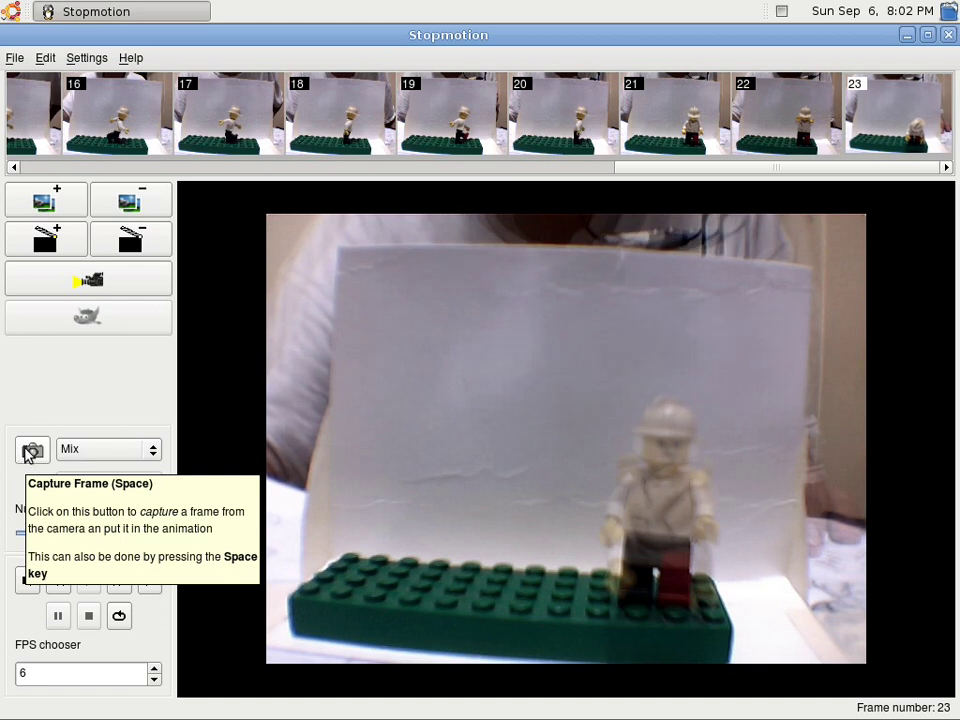
Capture frame 24 showing the minifigure standing and facing the camera.
{"action": "left_click", "coordinate": [30, 451]}
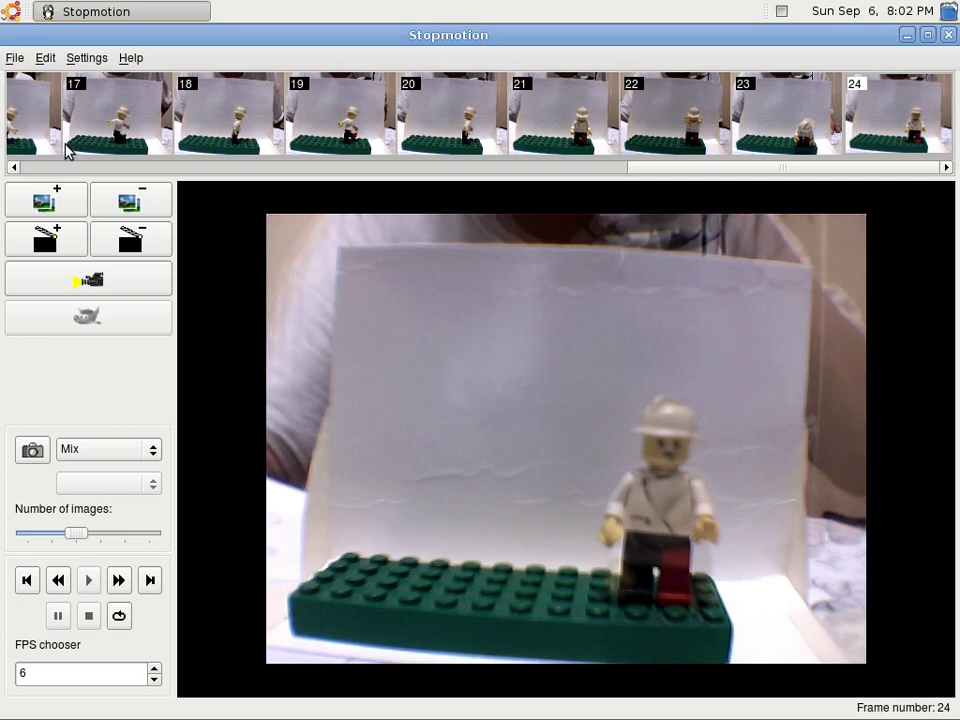
{"action": "left_click", "coordinate": [36, 170]}
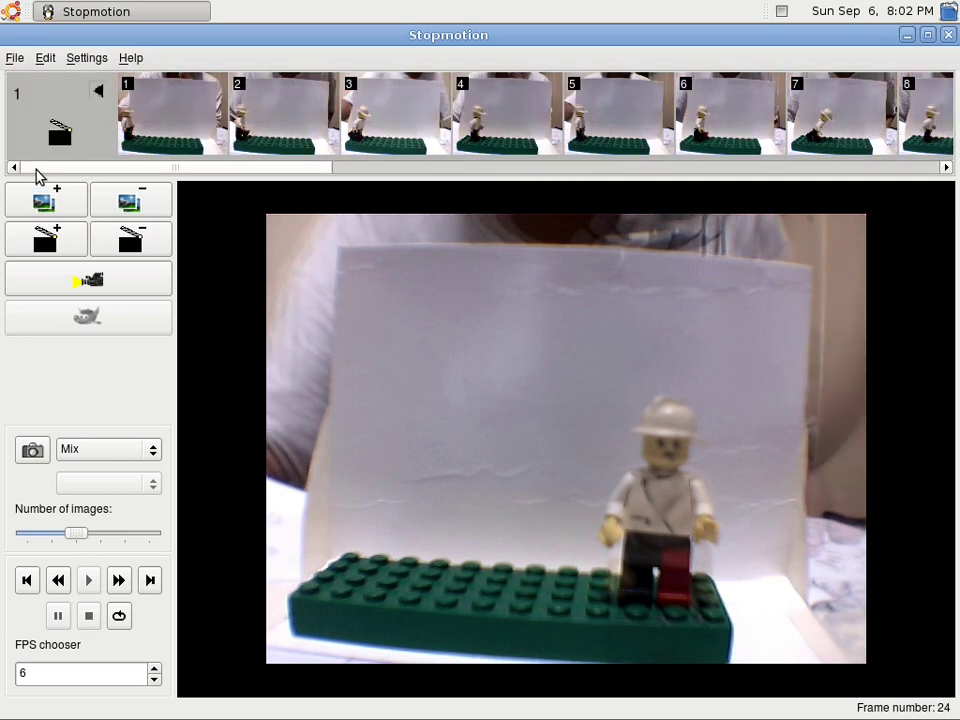
{"action": "left_click", "coordinate": [150, 145]}
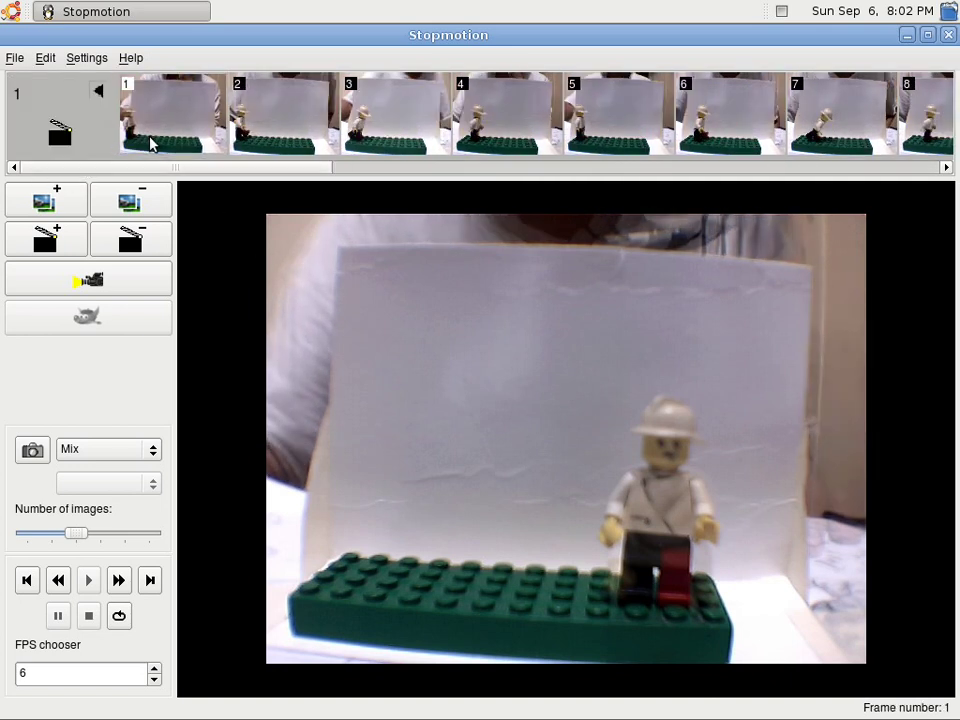
{"action": "left_click", "coordinate": [155, 455]}
{"action": "left_click", "coordinate": [155, 456]}
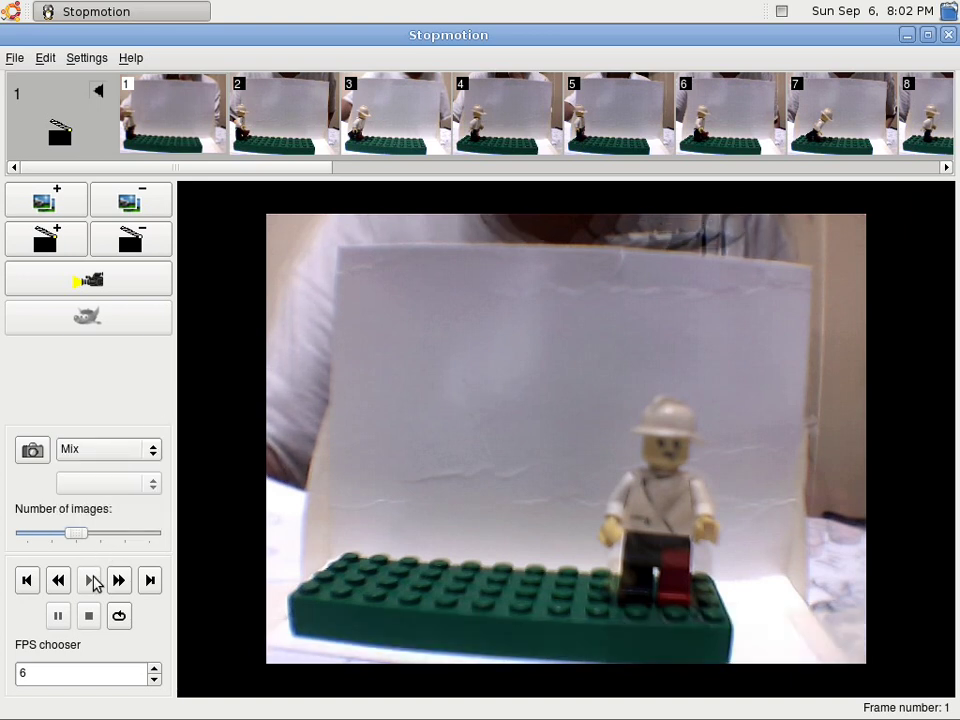
{"action": "left_click", "coordinate": [162, 452]}
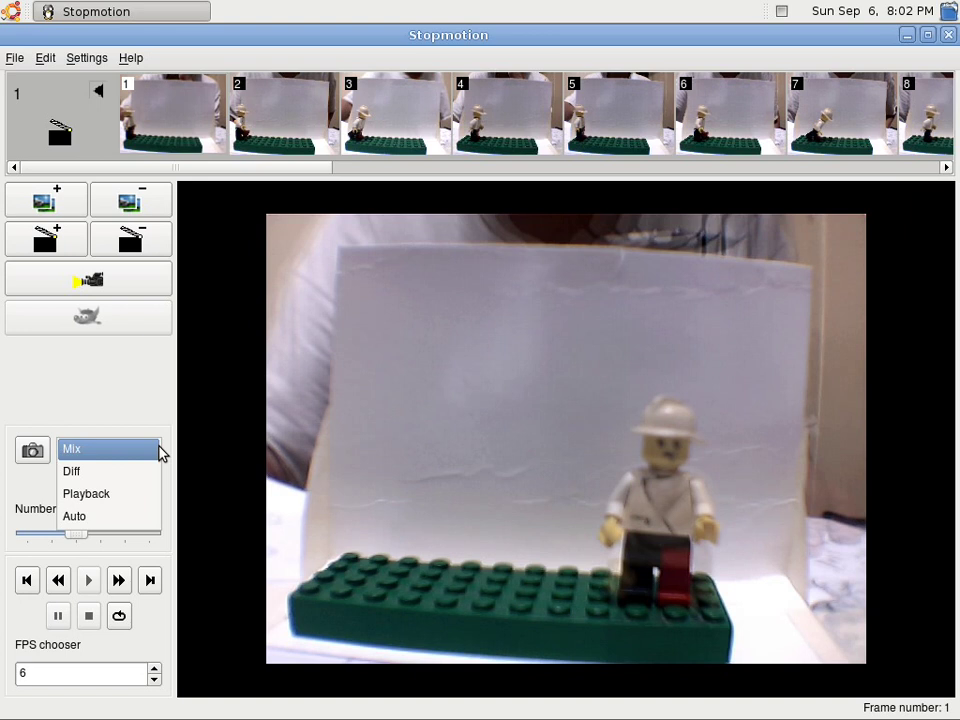
{"action": "left_click", "coordinate": [125, 494]}
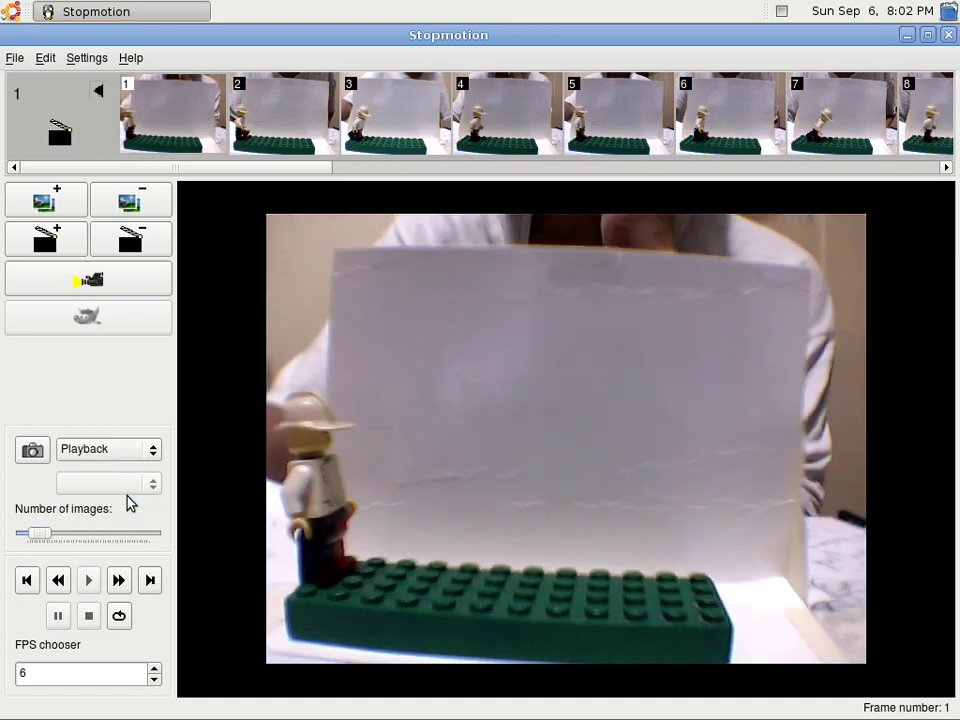
{"action": "left_click", "coordinate": [155, 452]}
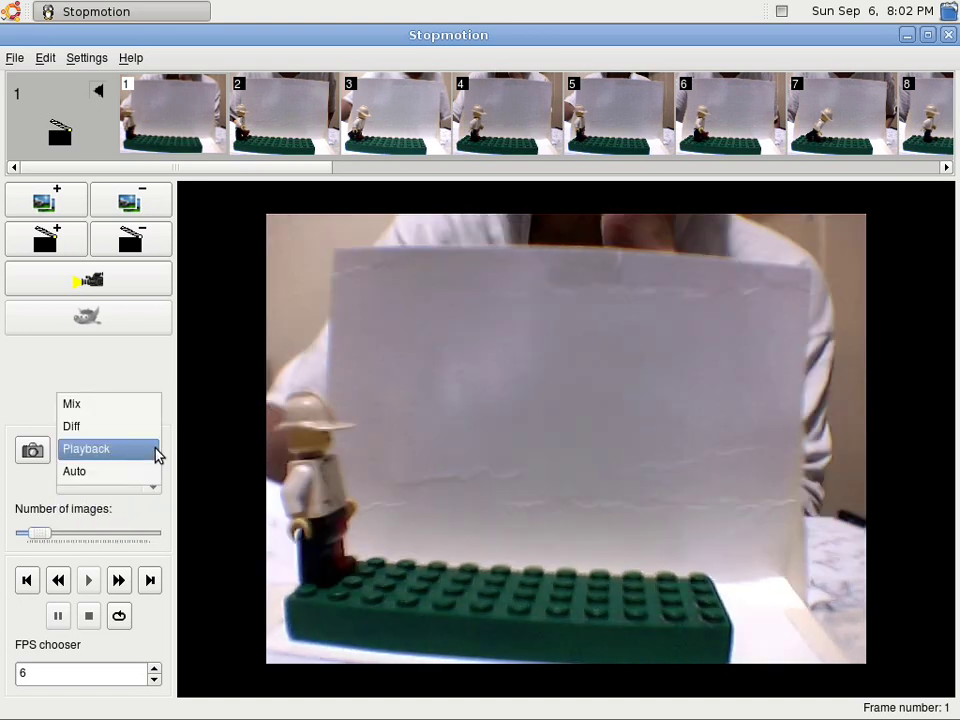
{"action": "left_click", "coordinate": [144, 410]}
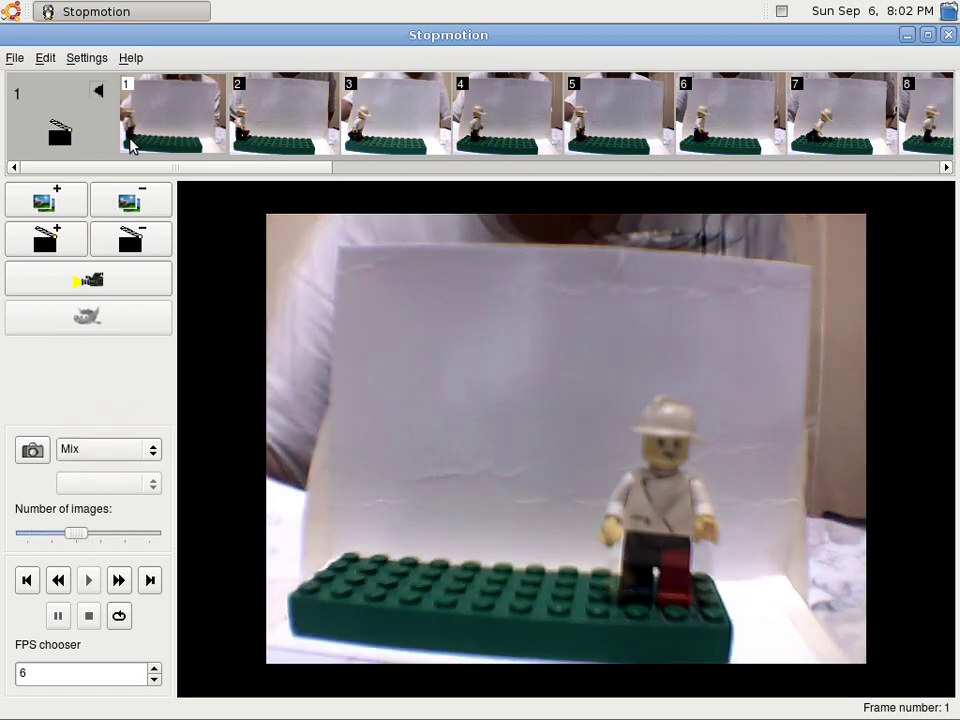
Save the animation project and start a video export from the File menu.
{"action": "left_click", "coordinate": [16, 58]}
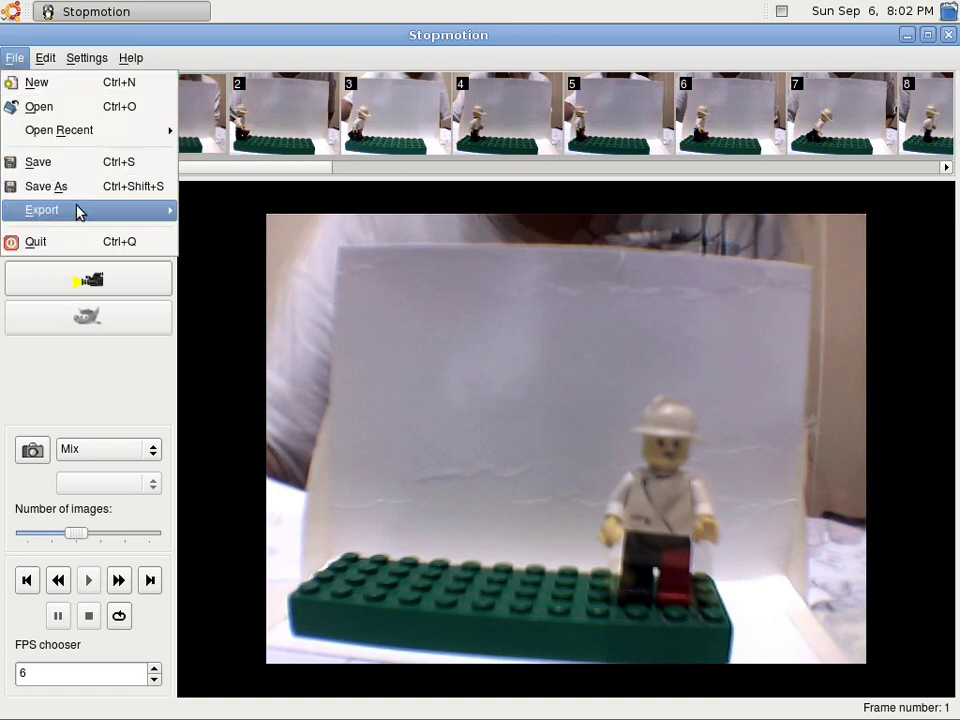
{"action": "mouse_move", "coordinate": [42, 210]}
{"action": "left_click", "coordinate": [75, 162]}
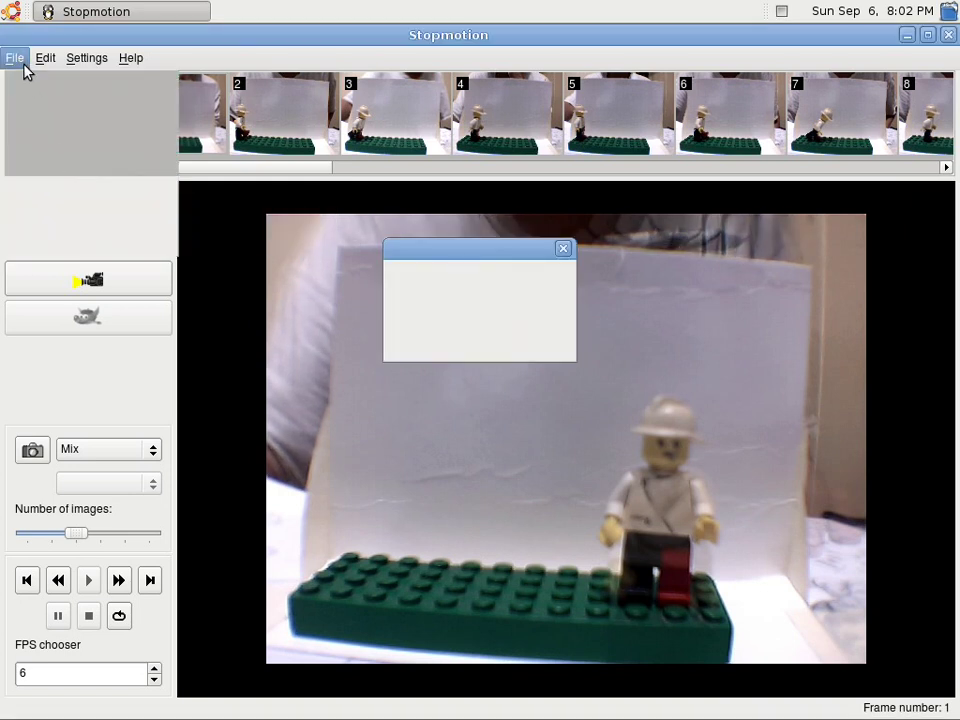
{"action": "left_click", "coordinate": [18, 60]}
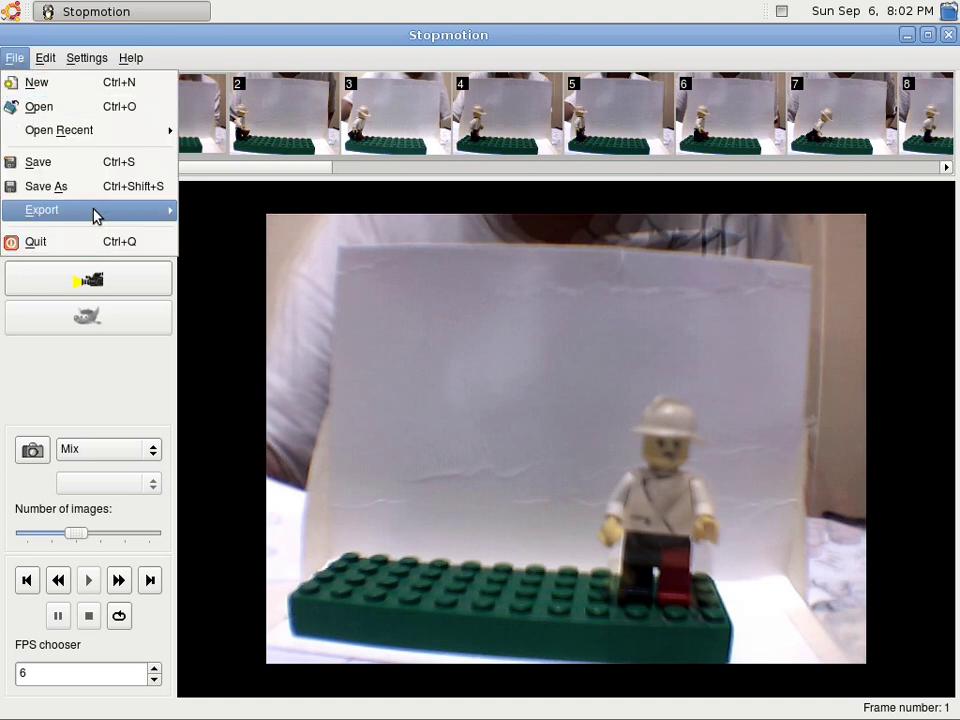
{"action": "mouse_move", "coordinate": [60, 210]}
{"action": "left_click", "coordinate": [190, 218]}
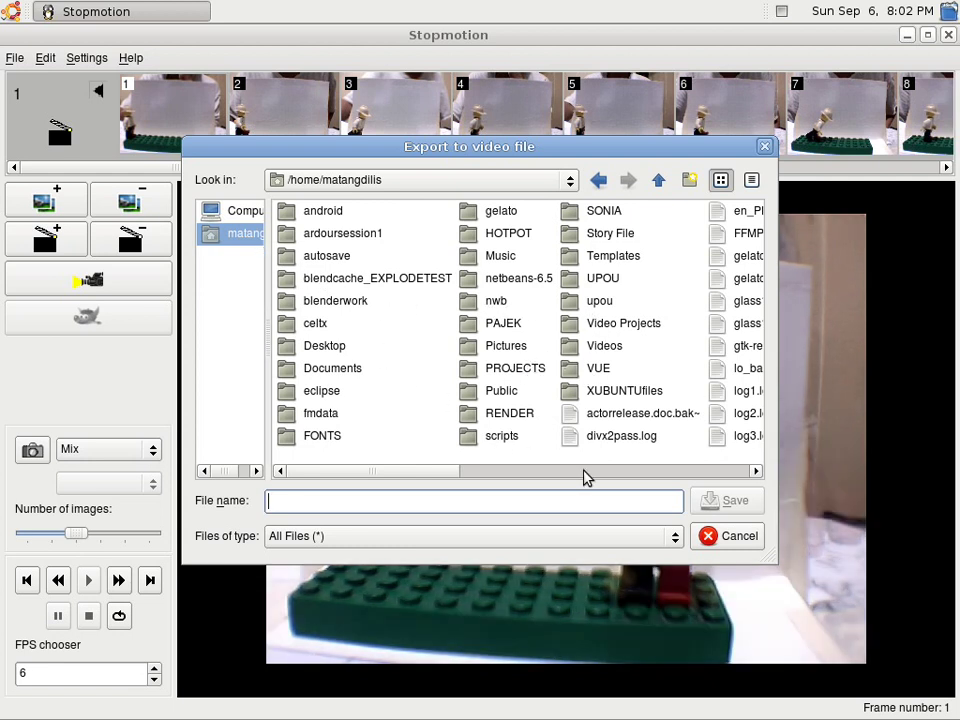
{"action": "left_click", "coordinate": [585, 472]}
{"action": "left_click_drag", "start_coordinate": [572, 476], "coordinate": [372, 492]}
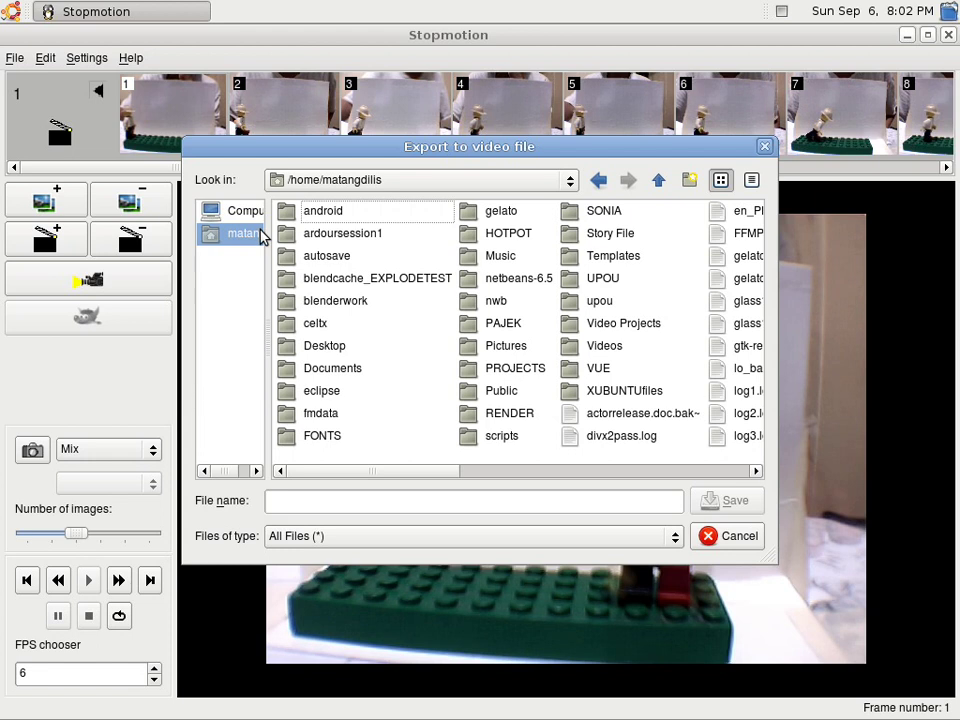
Export the video as 'stopmotiontest' into RENDER and dismiss the success and output windows.
{"action": "double_click", "coordinate": [505, 412]}
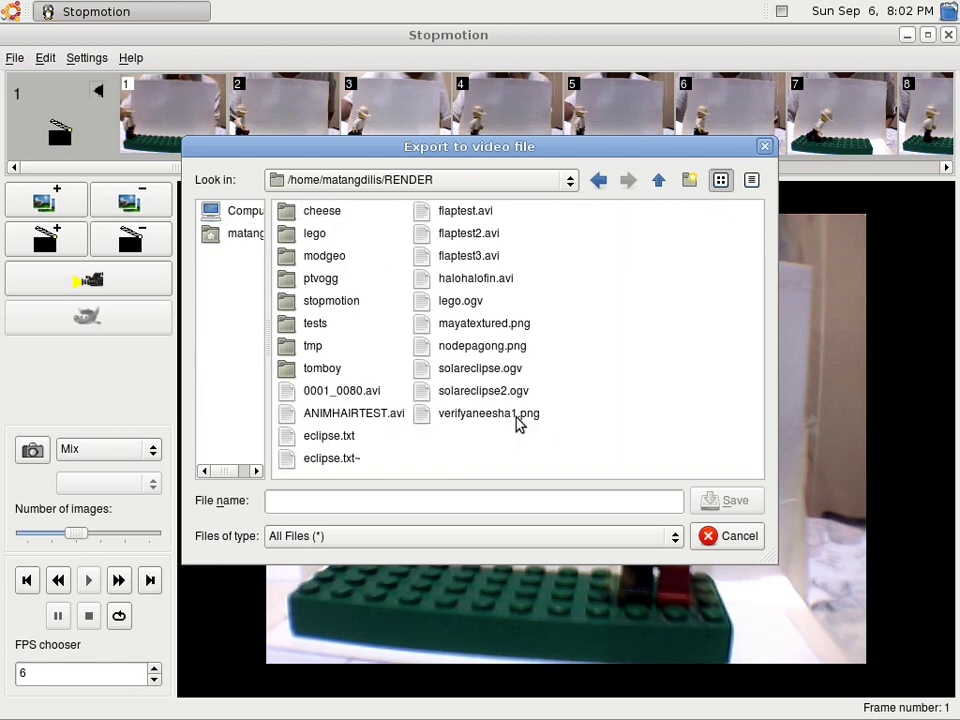
{"action": "left_click", "coordinate": [413, 509]}
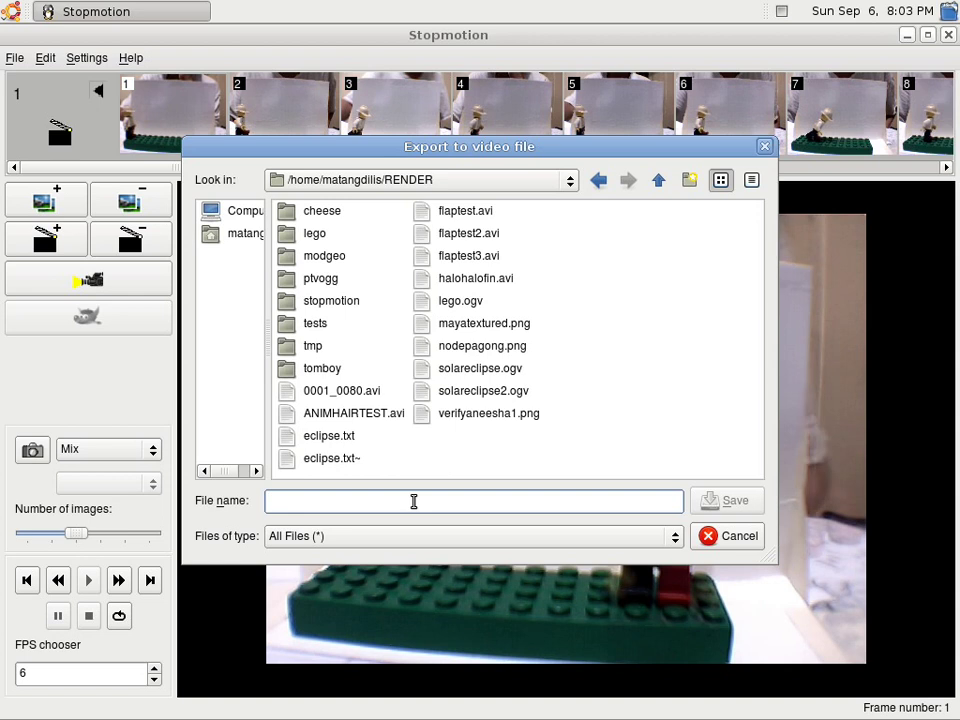
{"action": "type", "text": "s"}
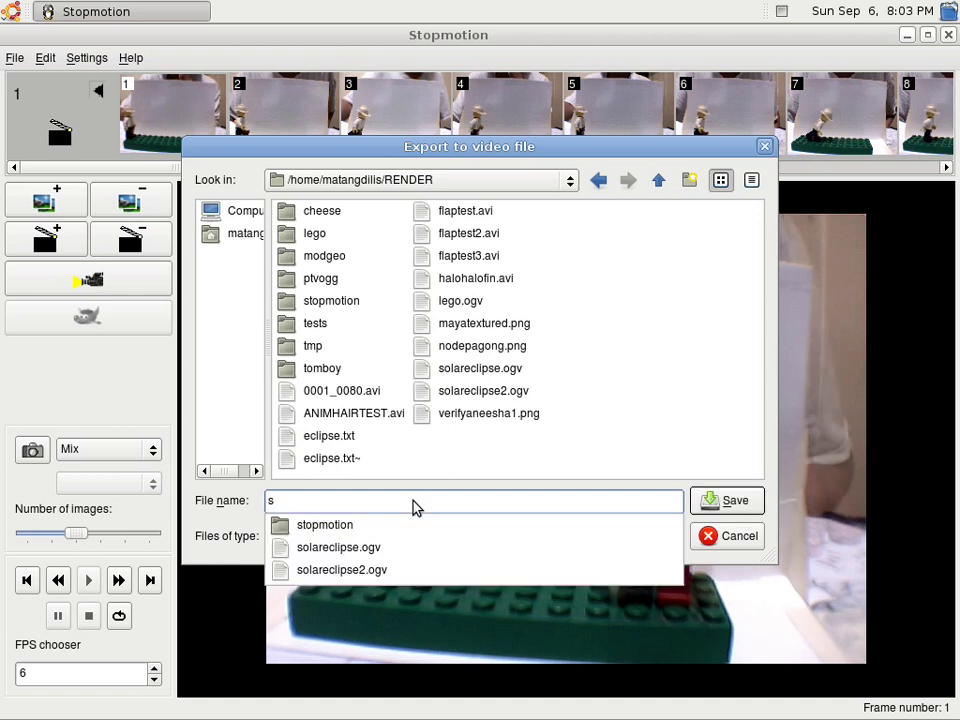
{"action": "type", "text": "topmotion"}
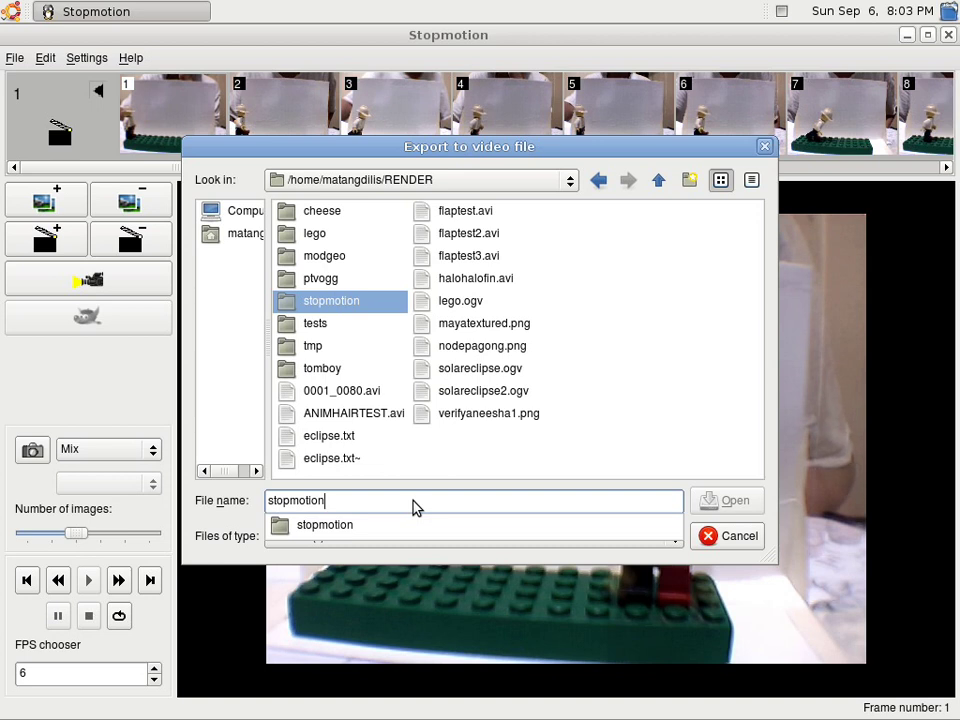
{"action": "type", "text": "test"}
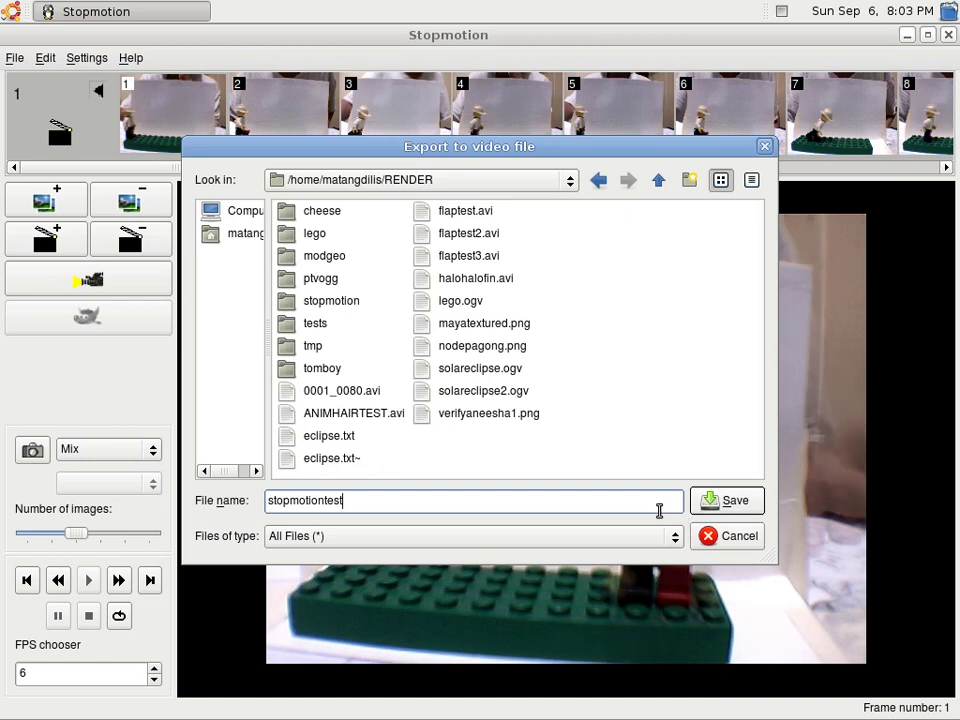
{"action": "left_click", "coordinate": [708, 503]}
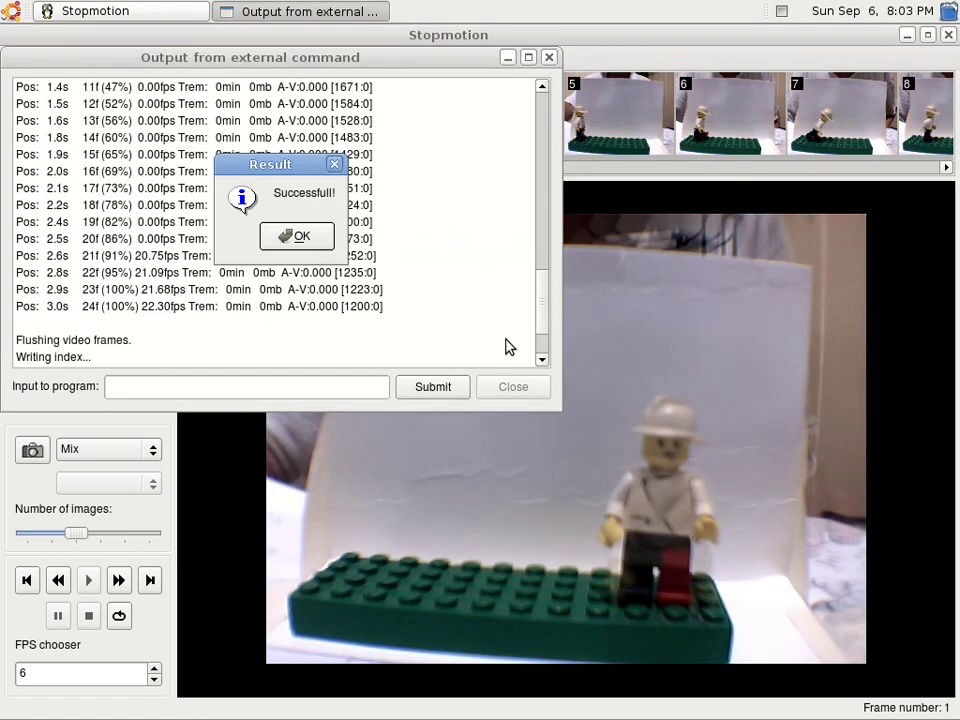
{"action": "left_click", "coordinate": [298, 236]}
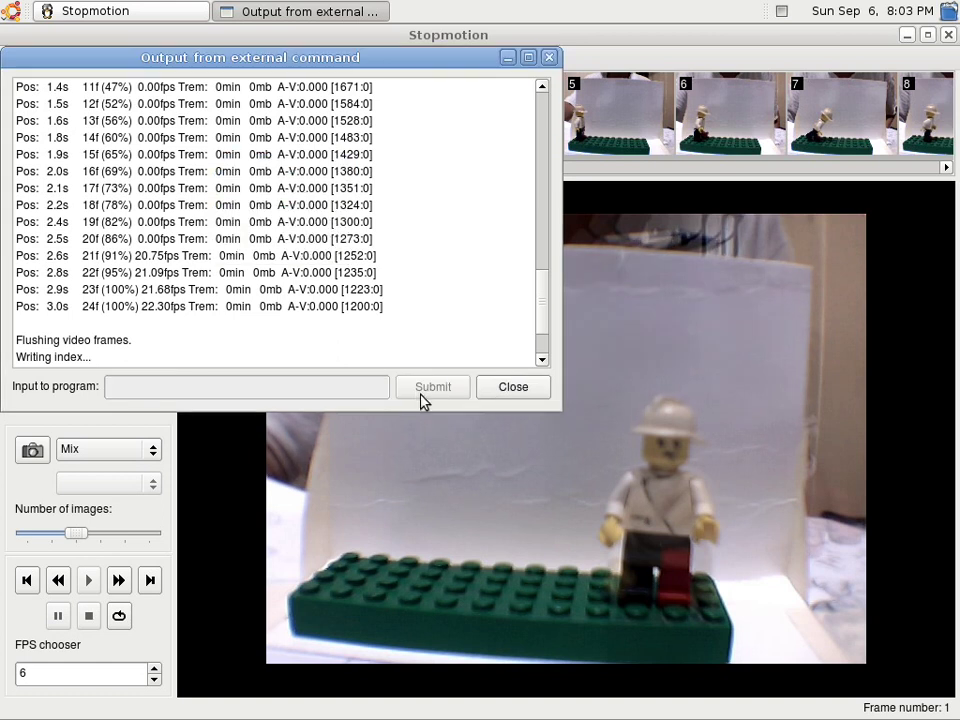
{"action": "left_click", "coordinate": [508, 387]}
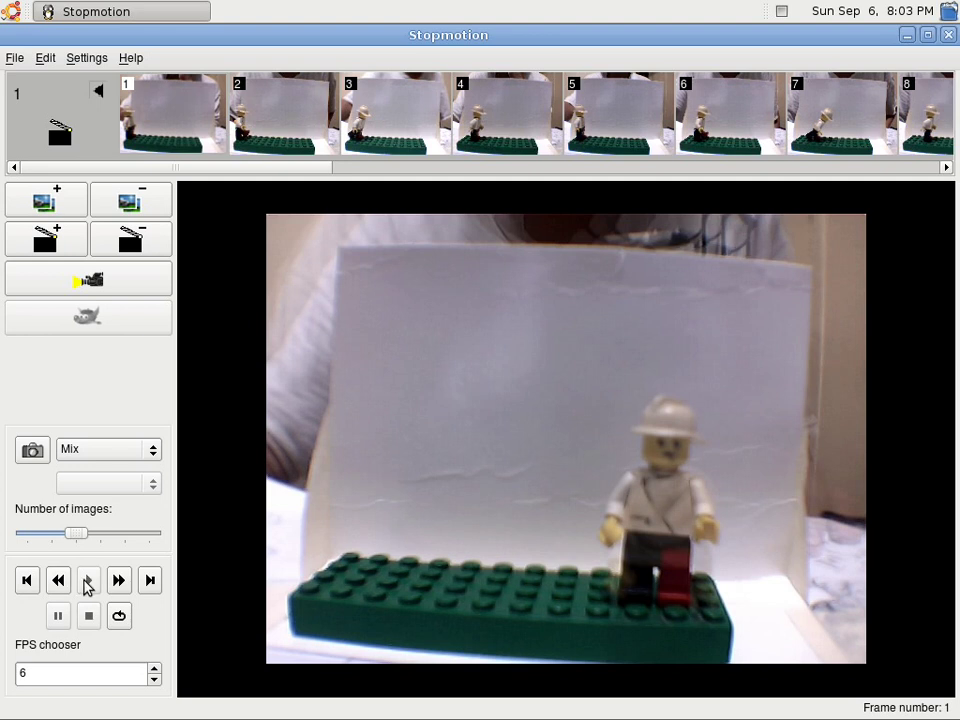
Open the bookmarked RENDER folder and play 'stopmotiontest' in VLC.
{"action": "left_click", "coordinate": [10, 10]}
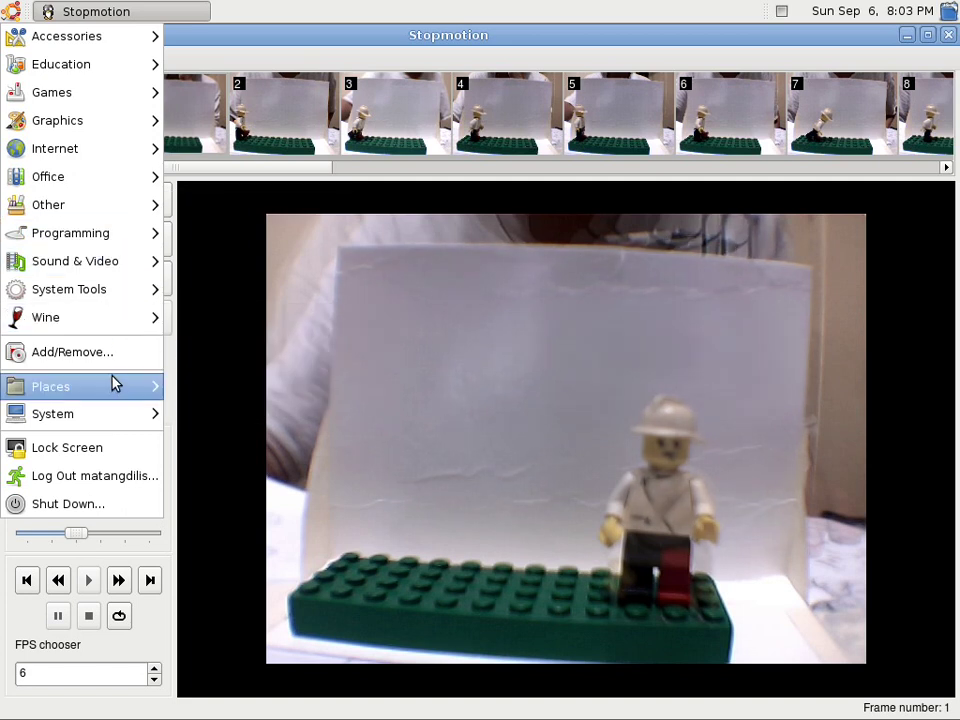
{"action": "mouse_move", "coordinate": [51, 386]}
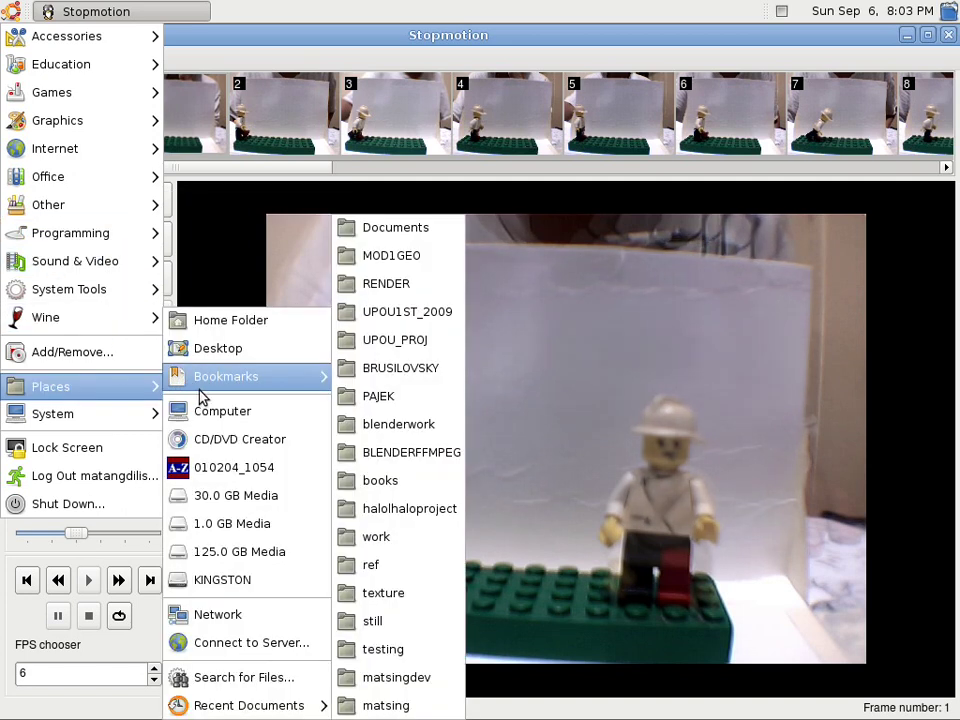
{"action": "mouse_move", "coordinate": [226, 376]}
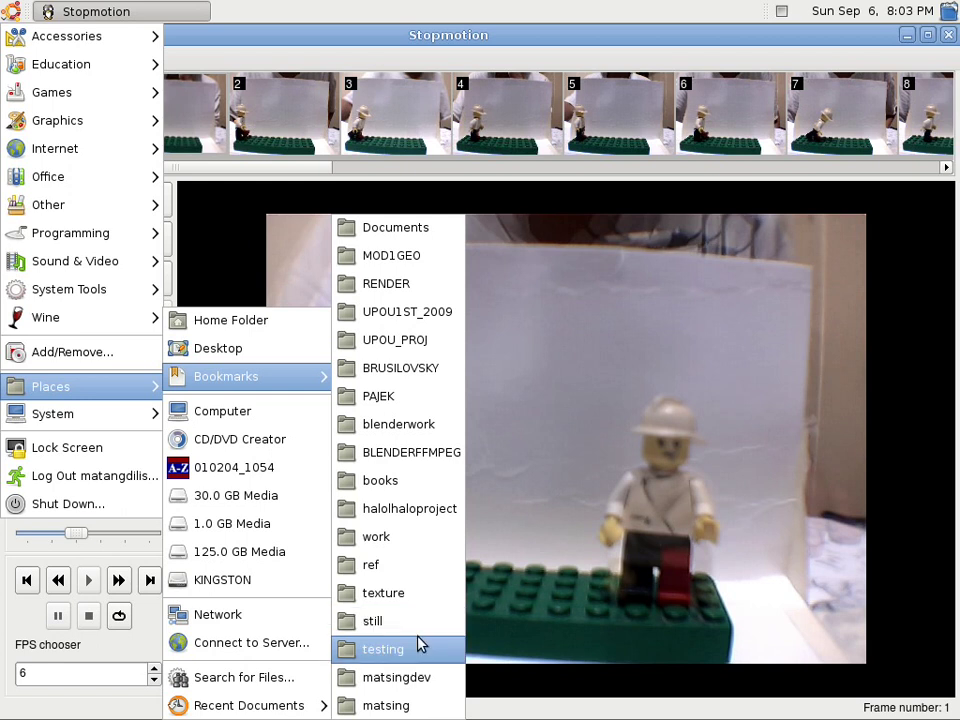
{"action": "left_click", "coordinate": [420, 284]}
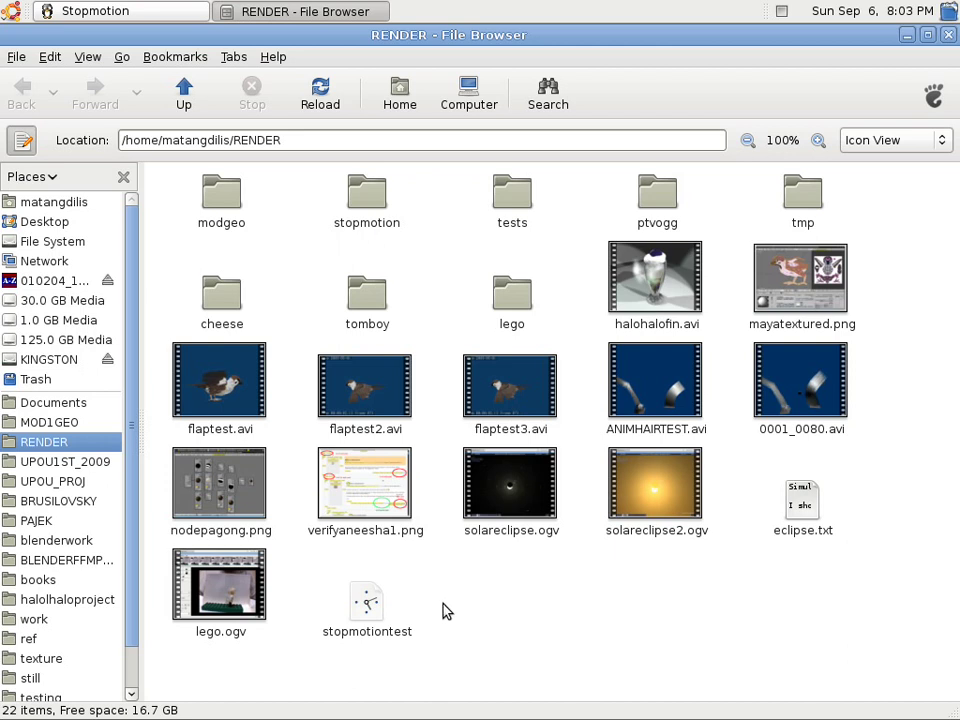
{"action": "left_click", "coordinate": [389, 601]}
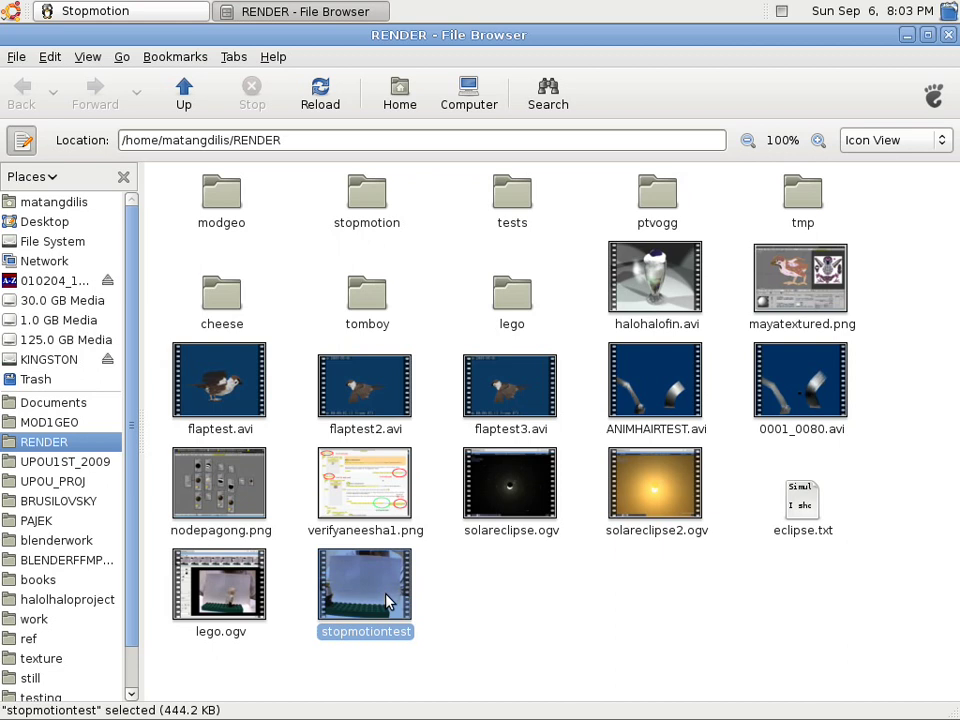
{"action": "double_click", "coordinate": [392, 600]}
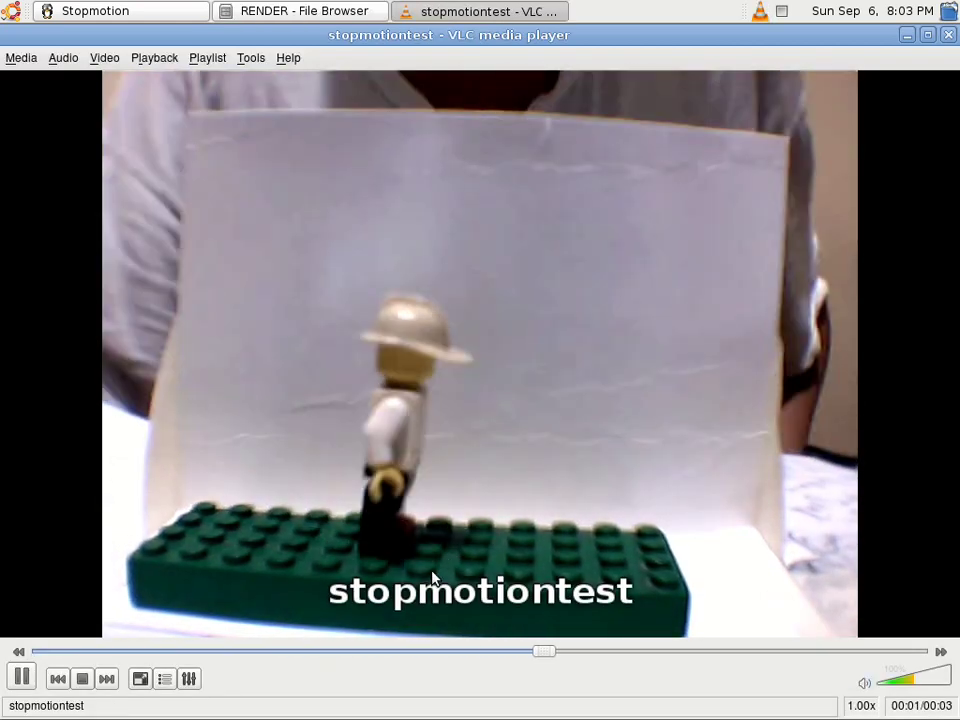